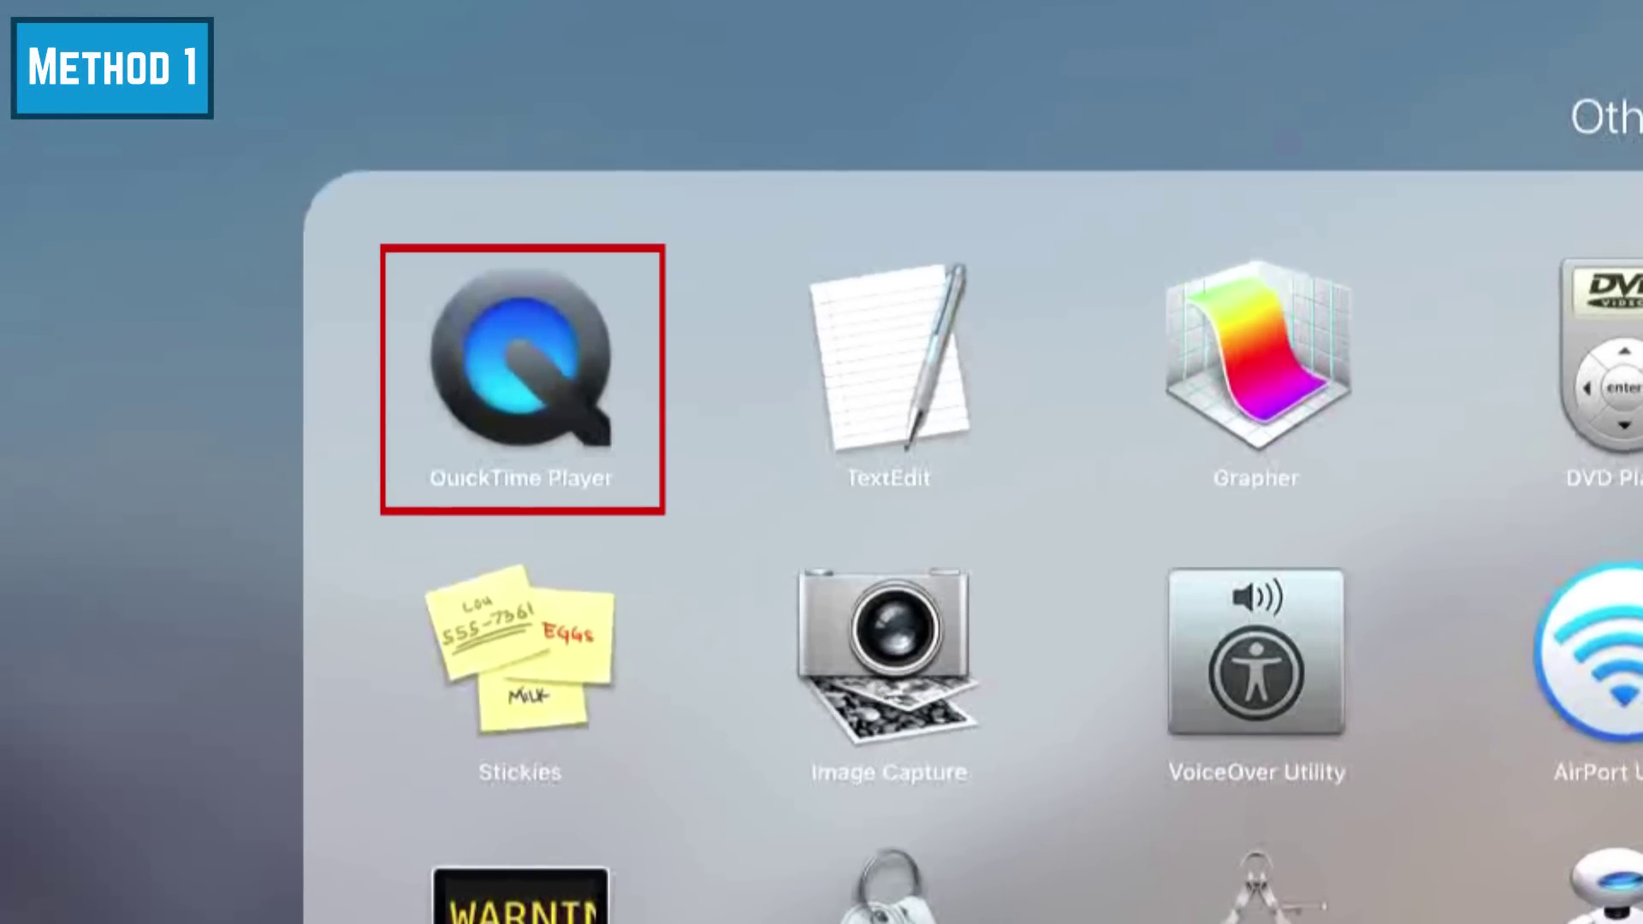
- Launch QuickTime Player from Launchpad and open its File menu
click(569, 389)
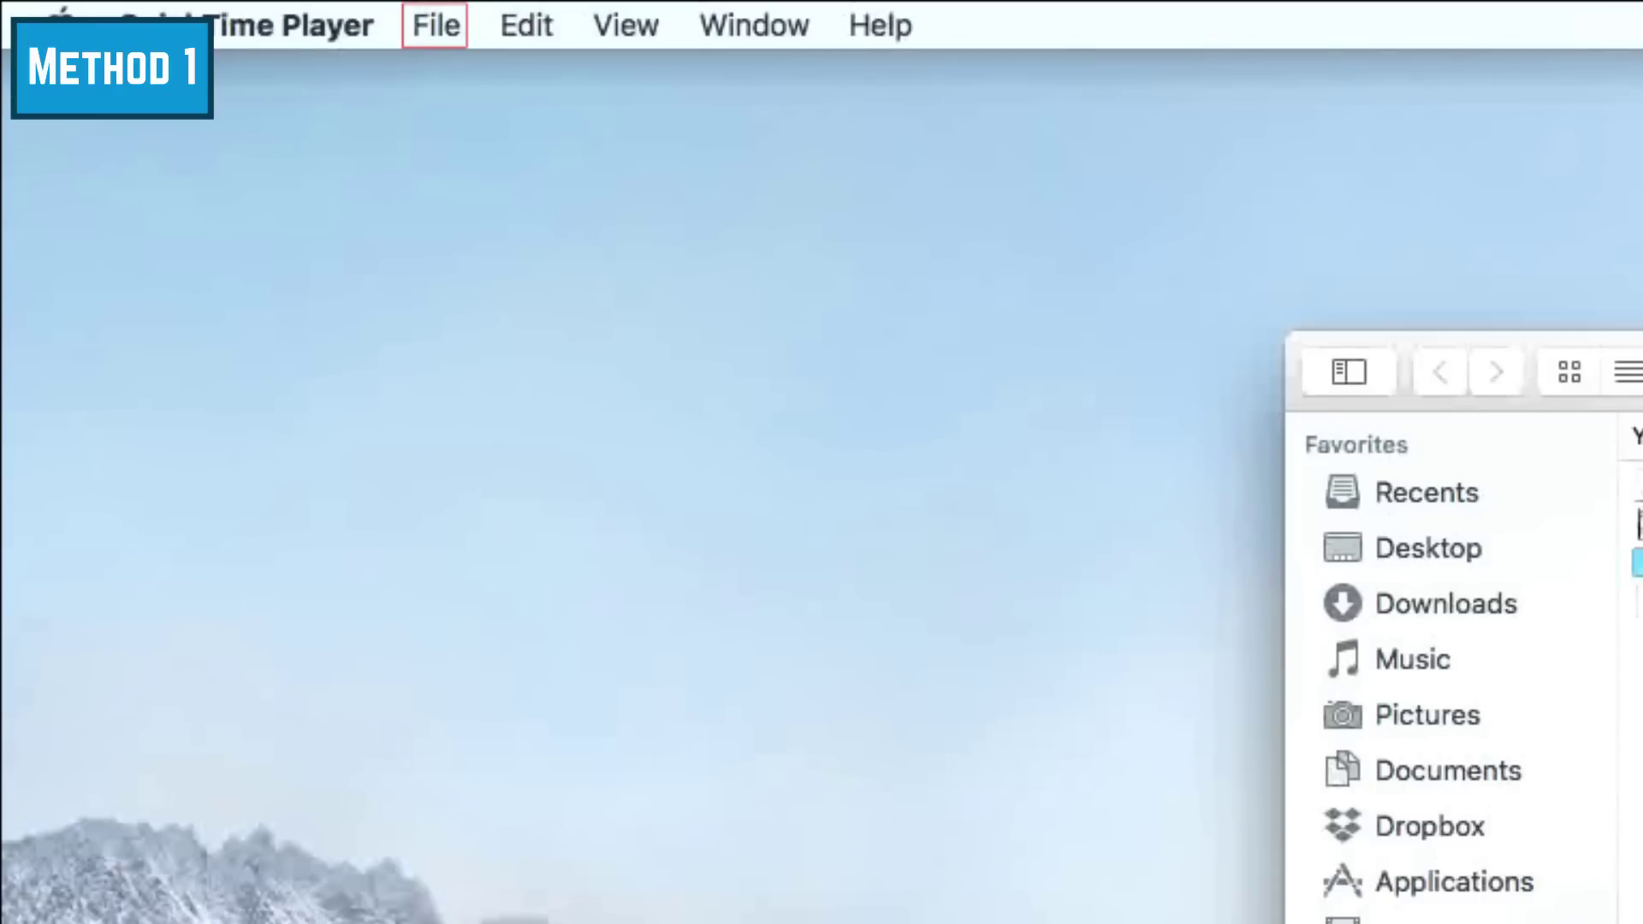
click(462, 35)
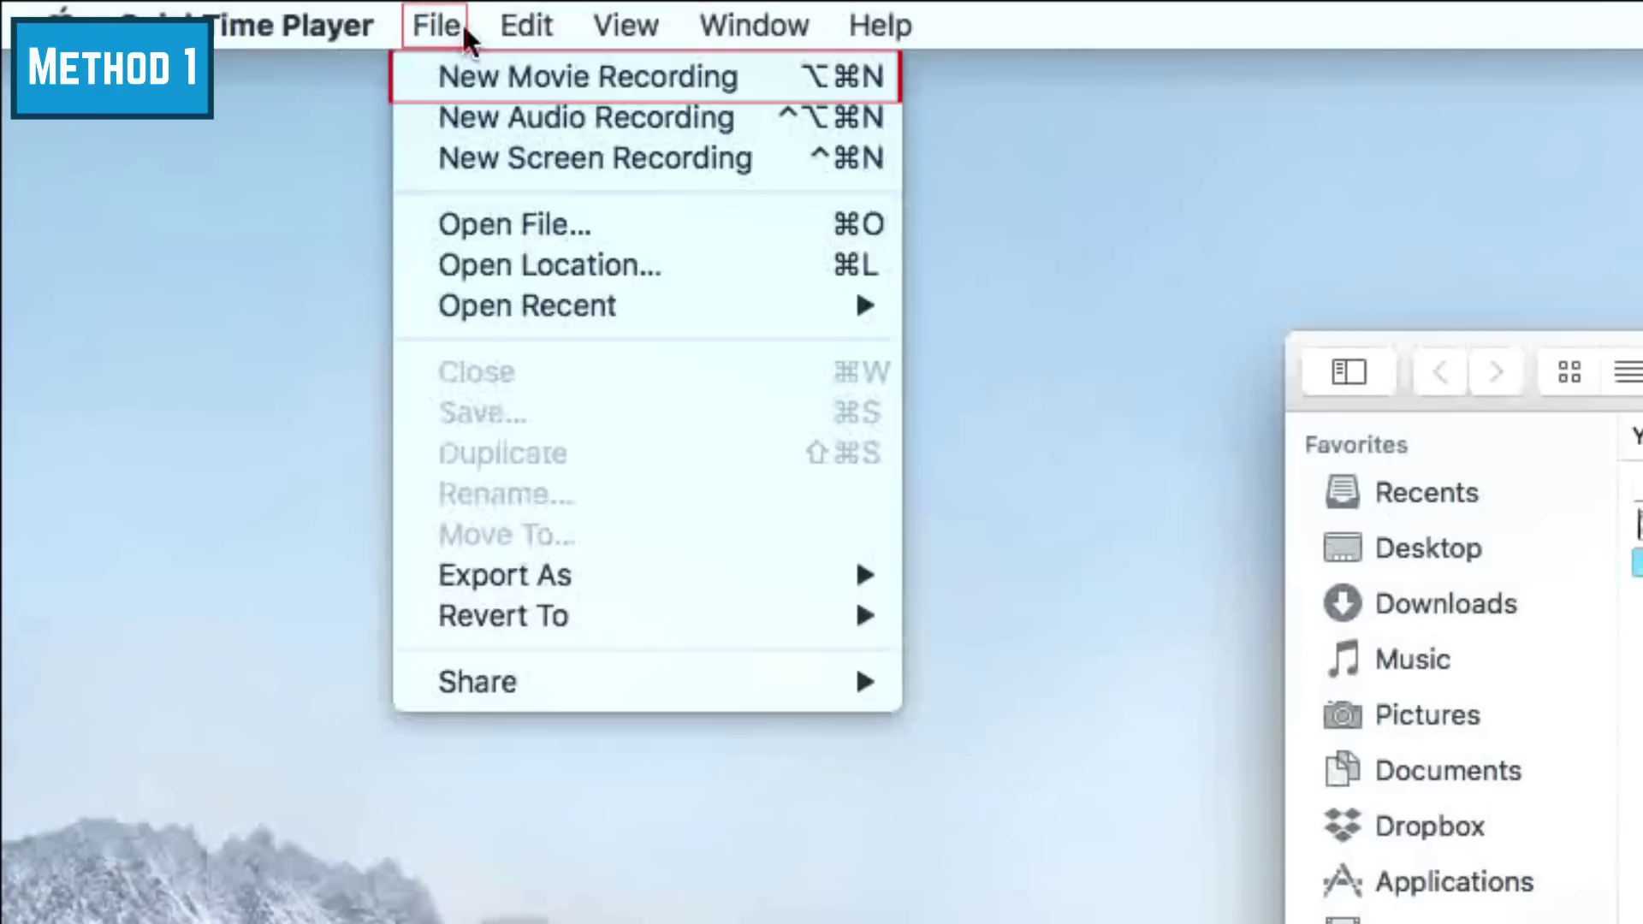
- Start a new movie recording using the connected iPhone as the camera source
click(414, 77)
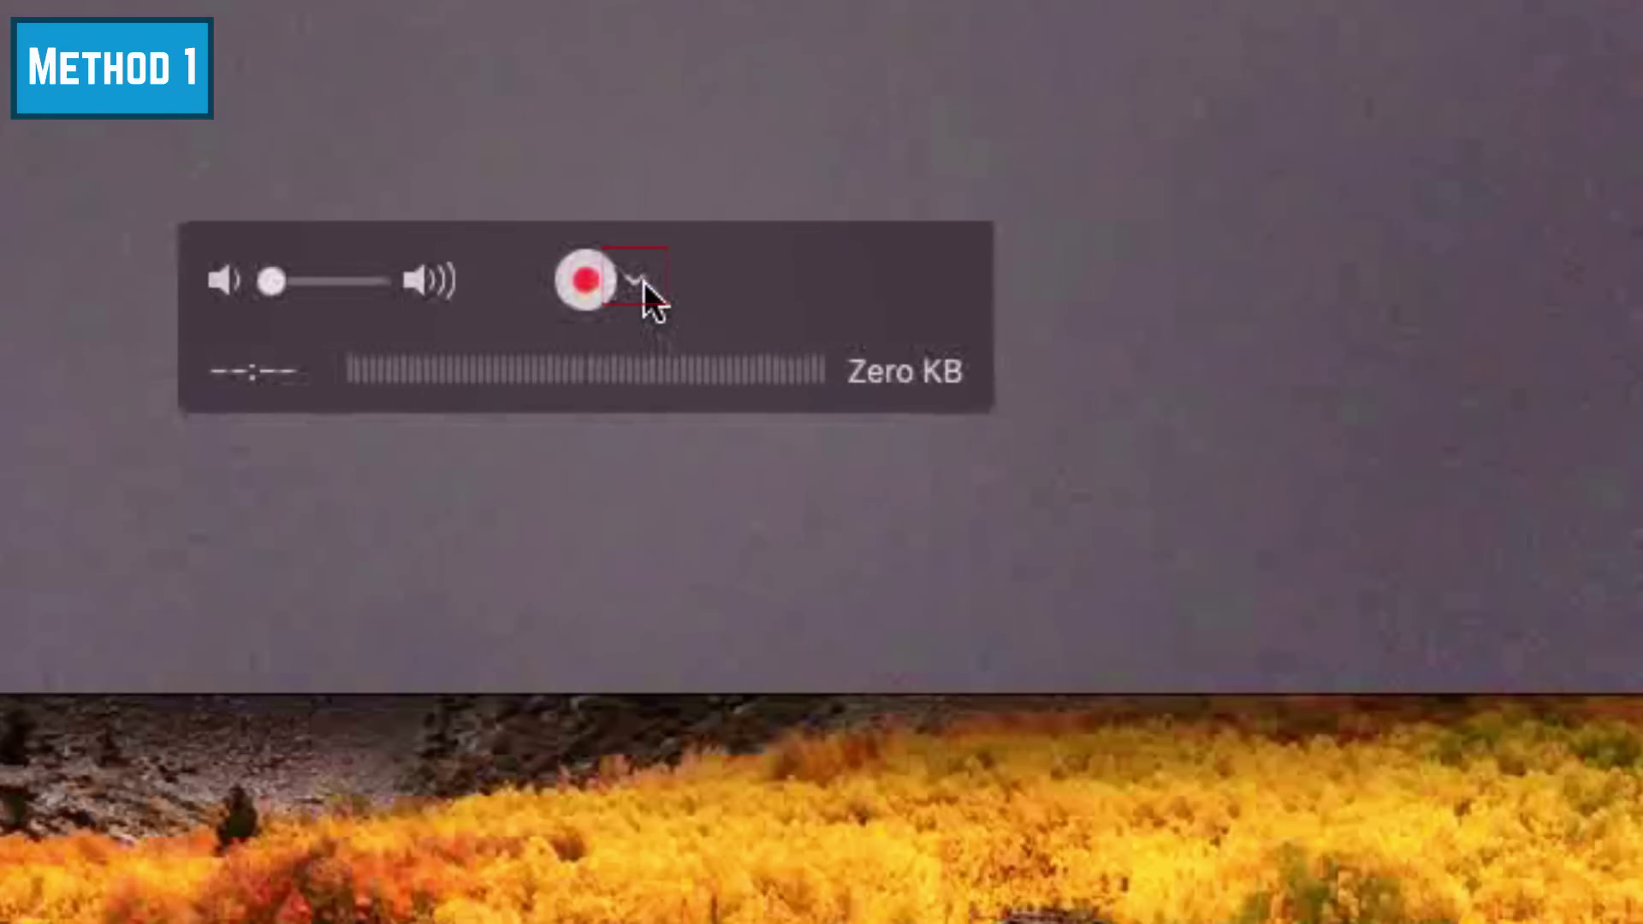
click(643, 283)
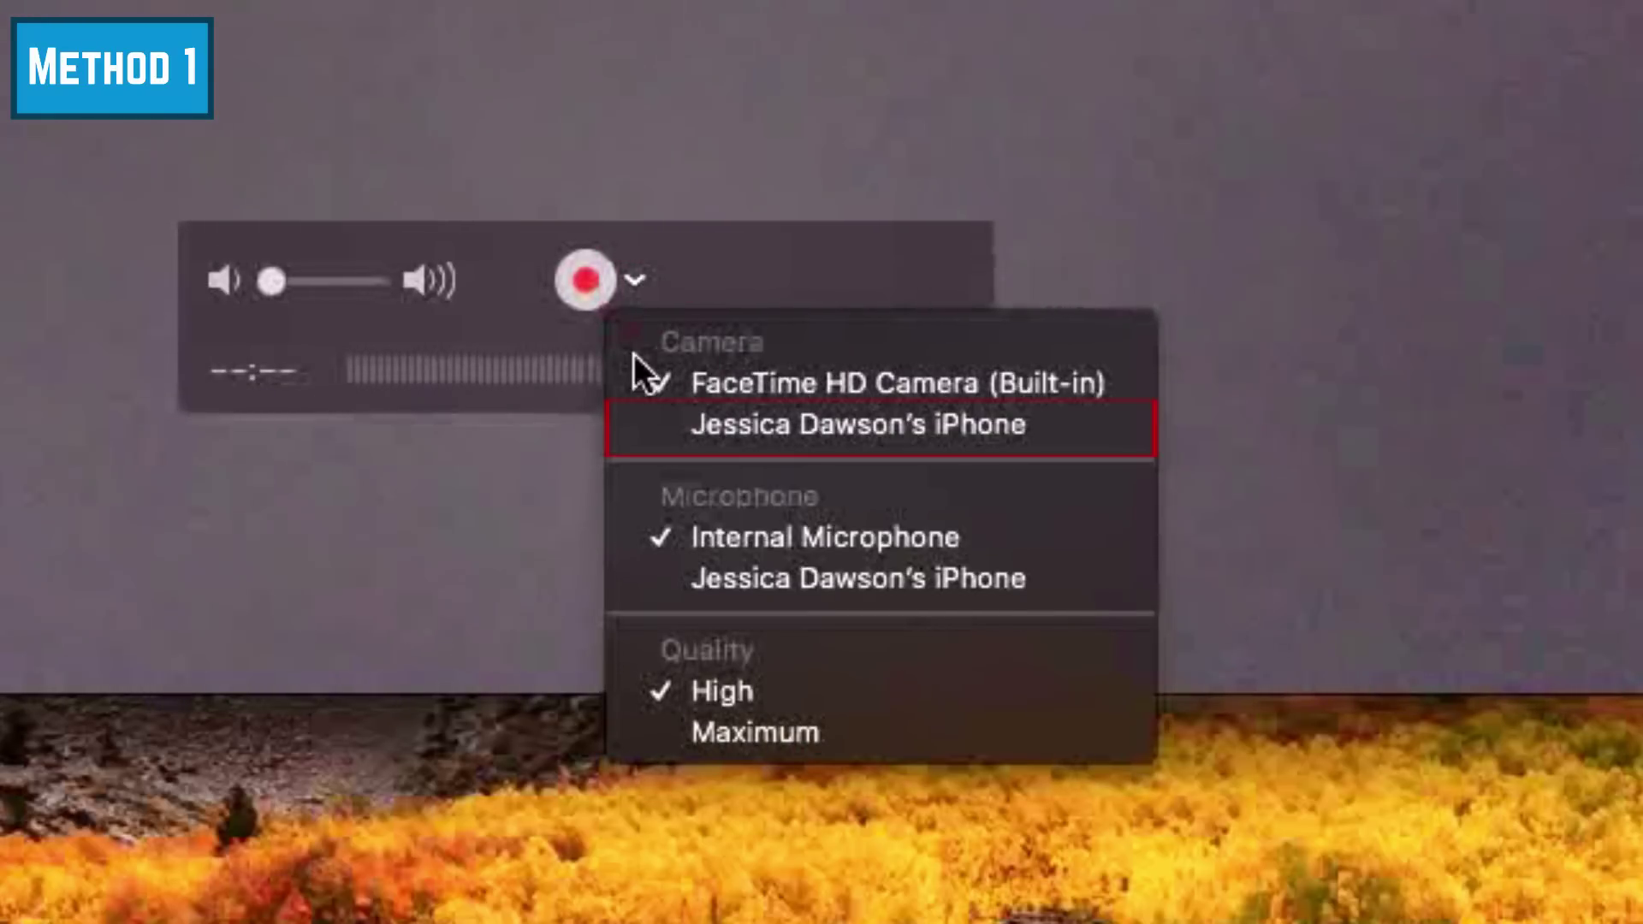
click(648, 432)
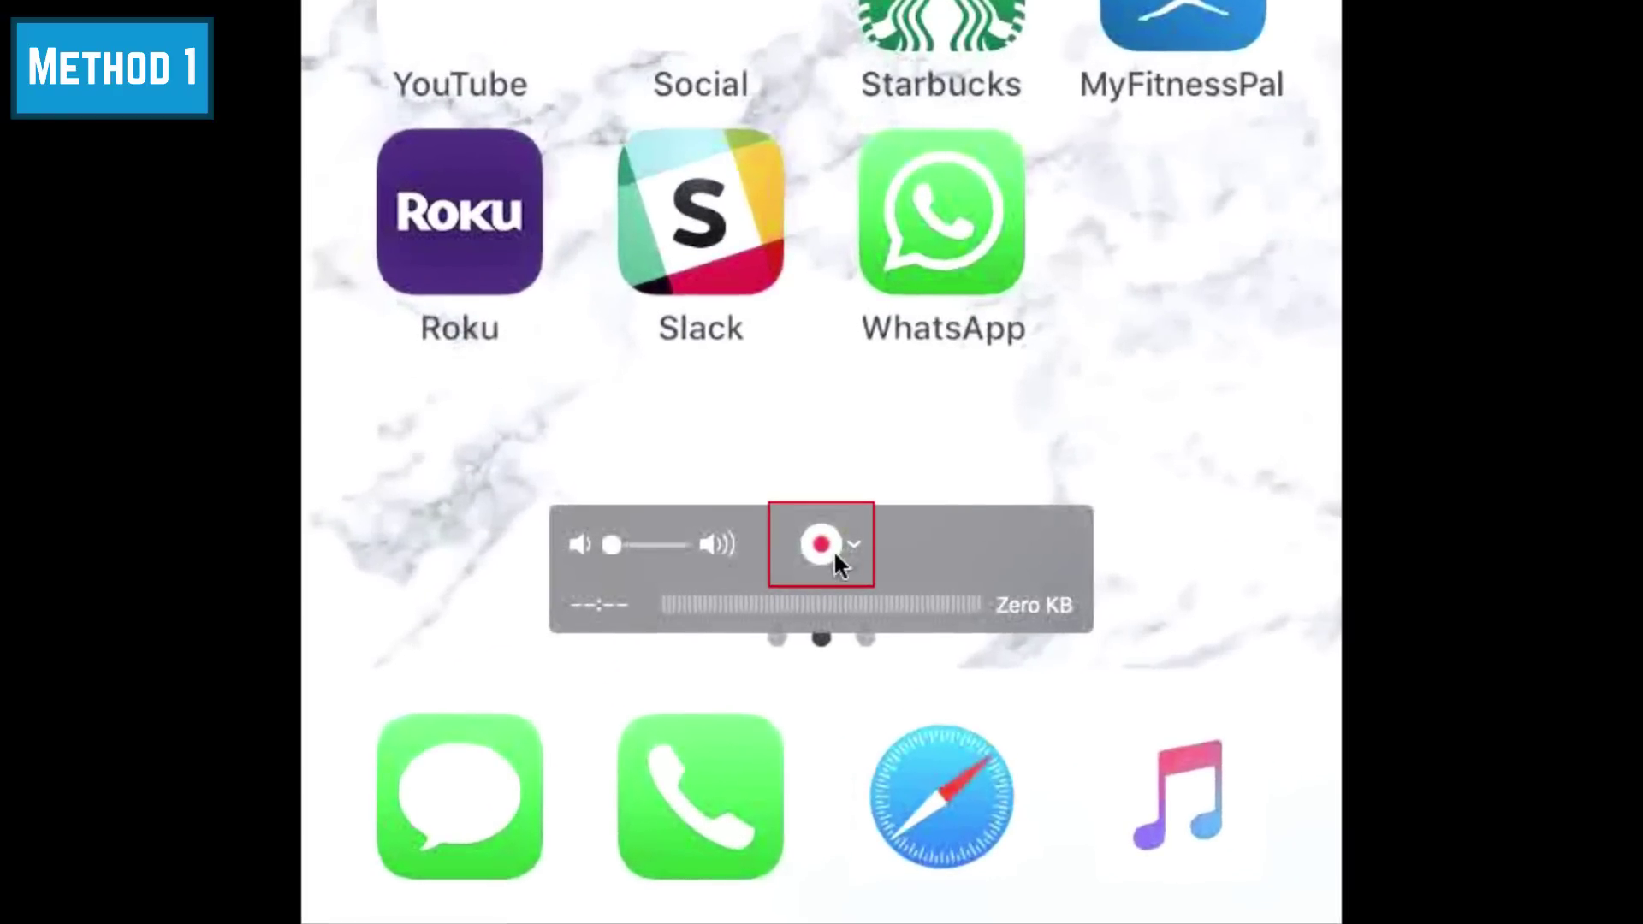
- Record a few seconds of the mirrored iPhone screen, then stop the recording
click(820, 549)
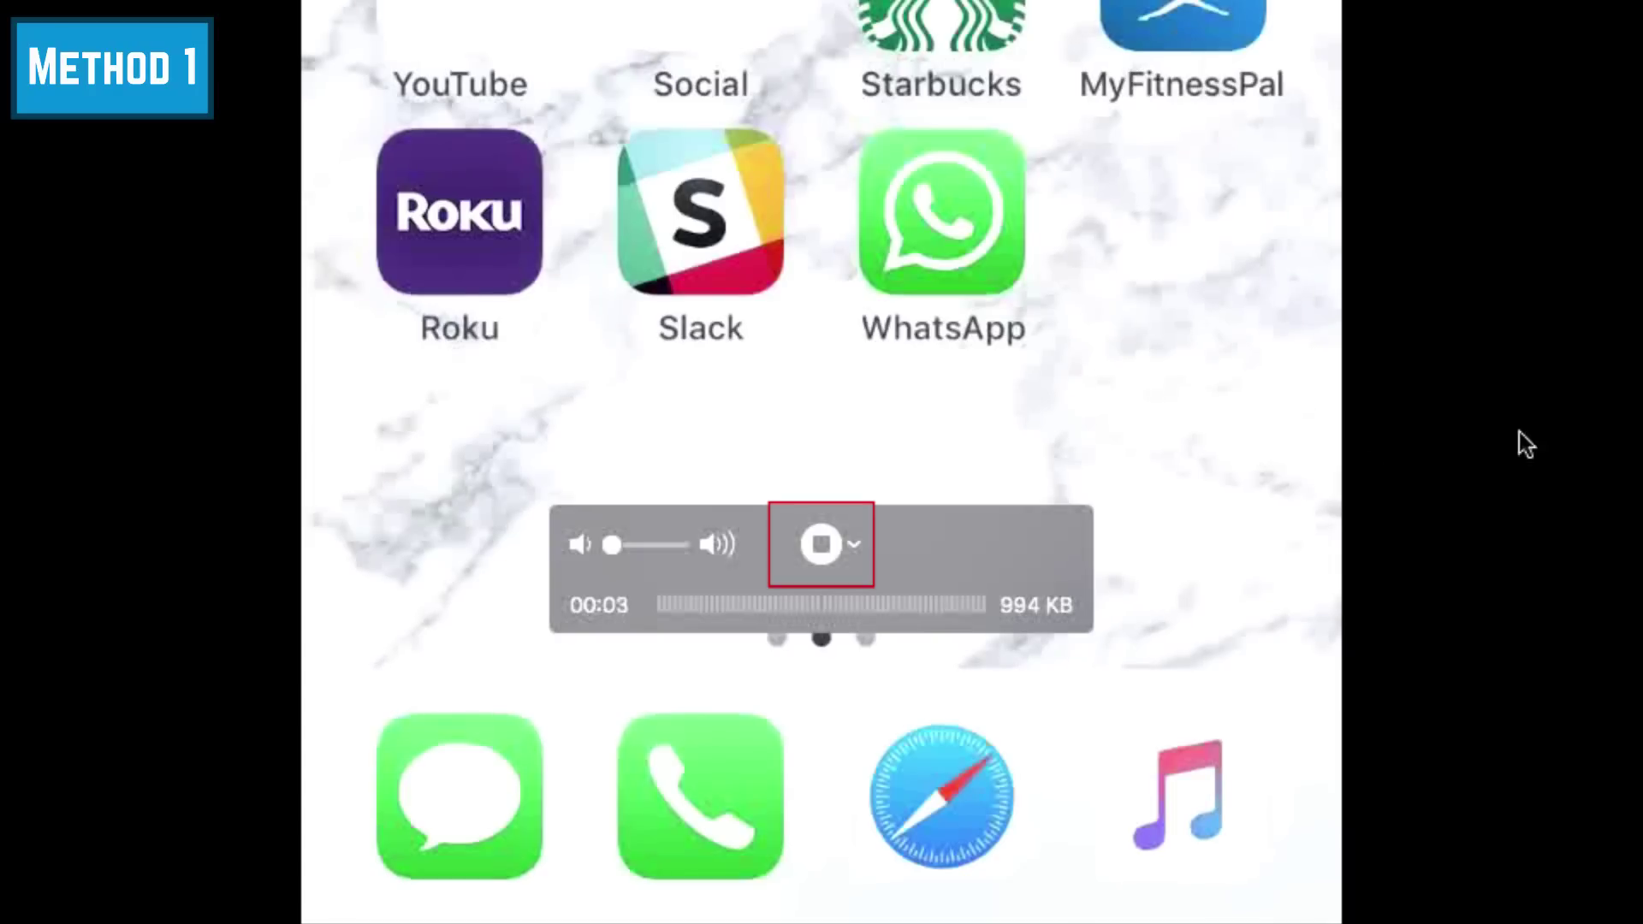
click(822, 548)
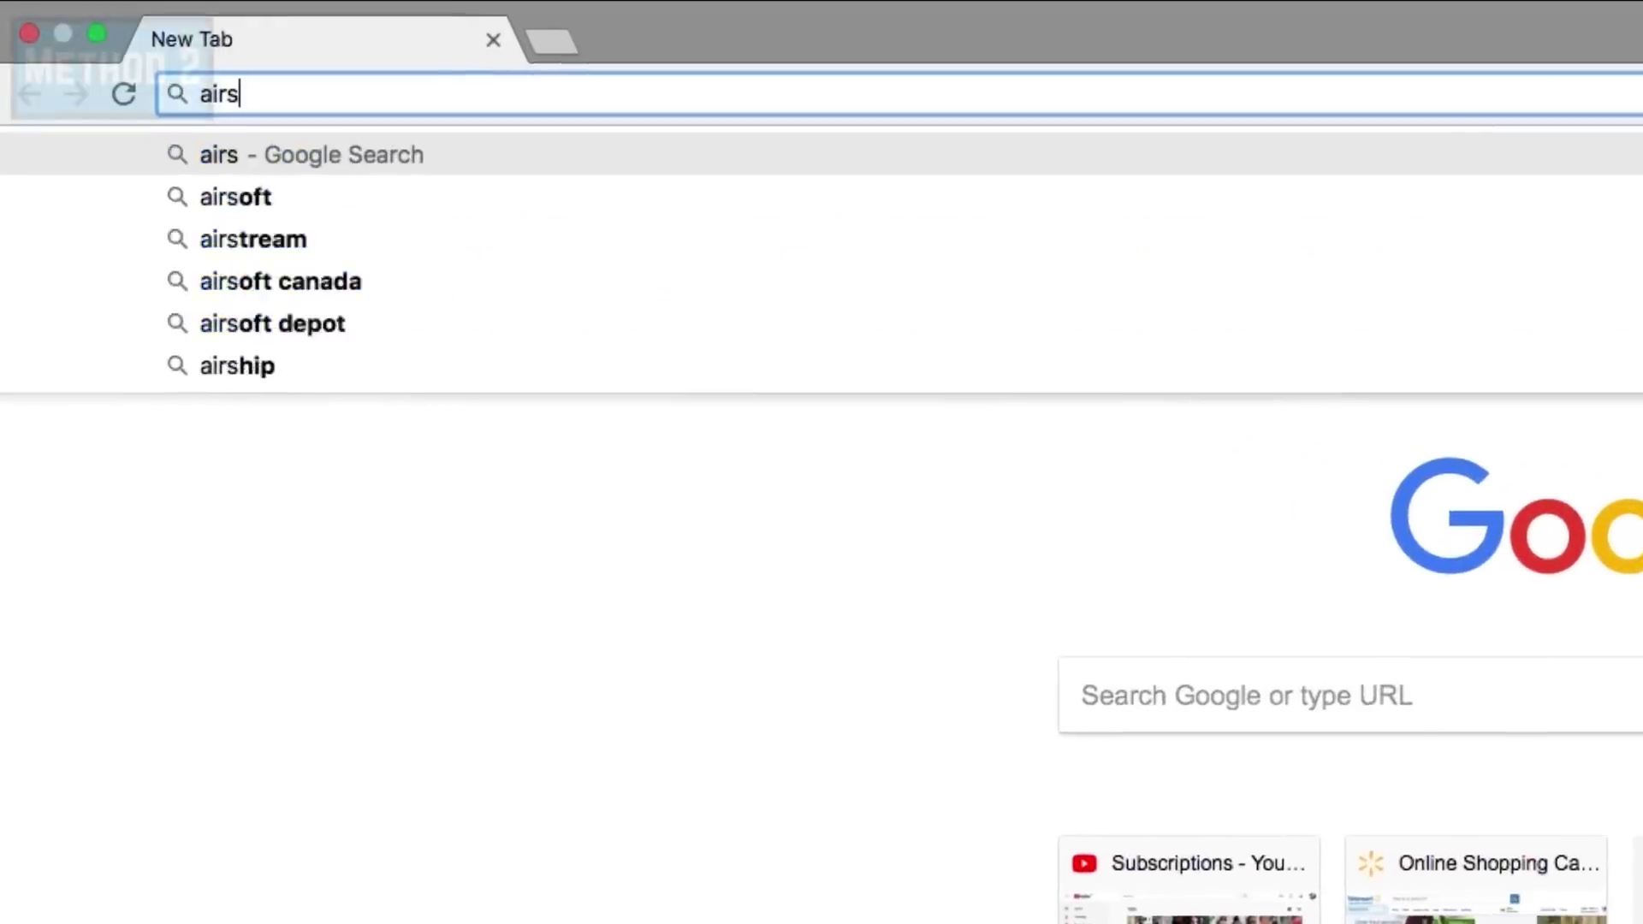
- Go to airsquirrels.com/reflector in Chrome to reach the Reflector download page
text(quirrels.com/ref)
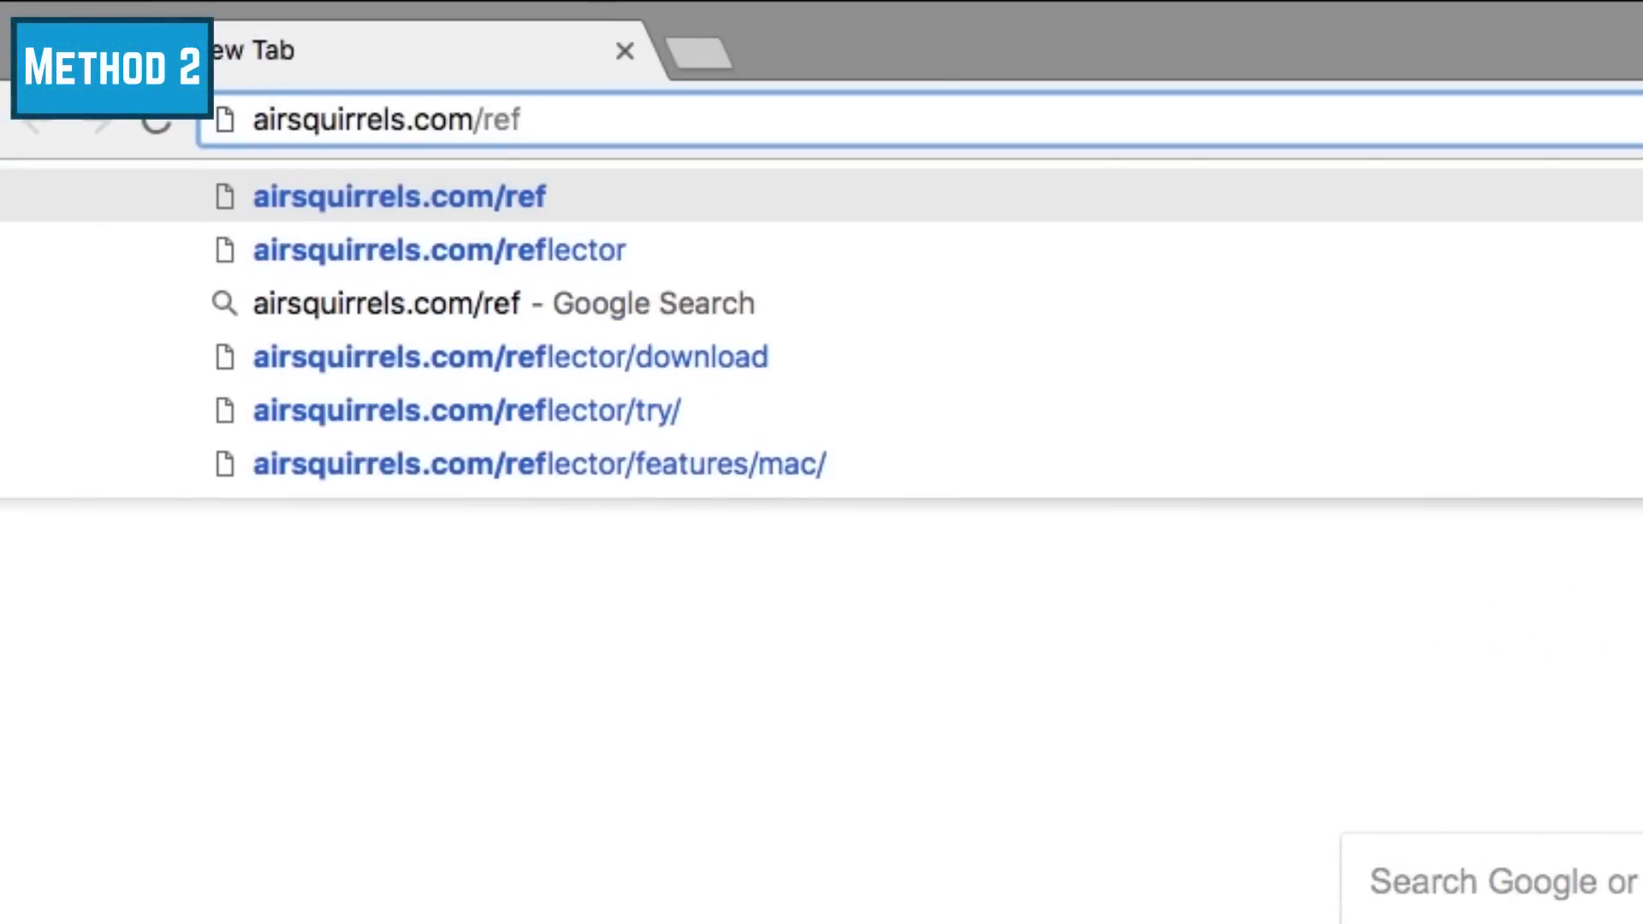
text(lector)
key(Return)
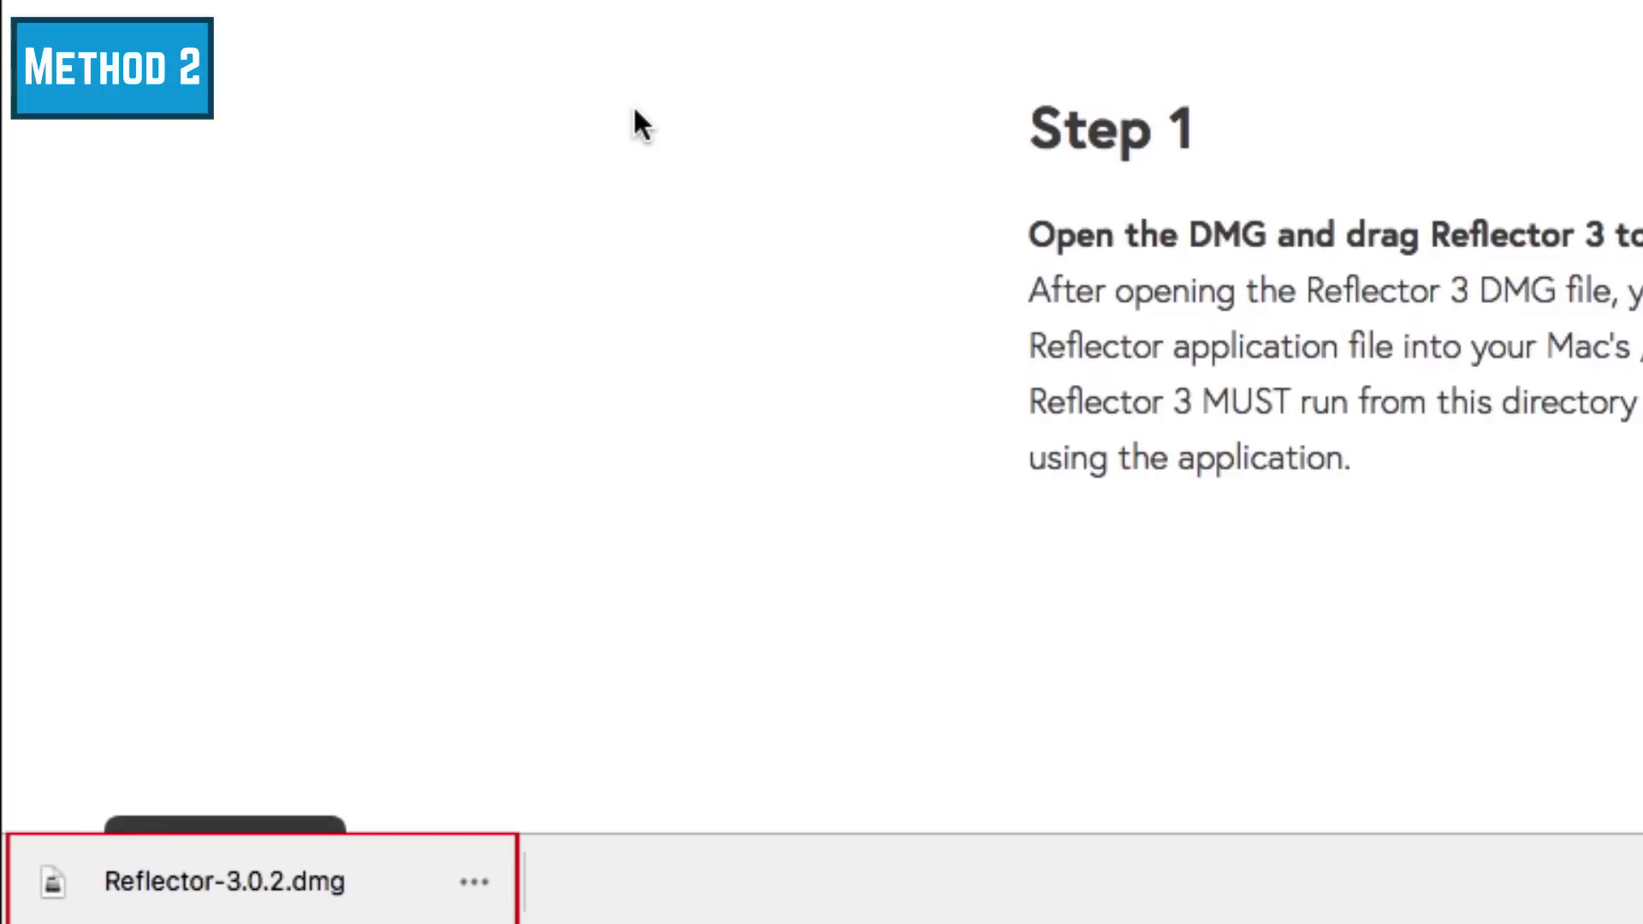
- Open Reflector-3.0.2.dmg and drag Reflector 3 into the Applications folder
click(381, 877)
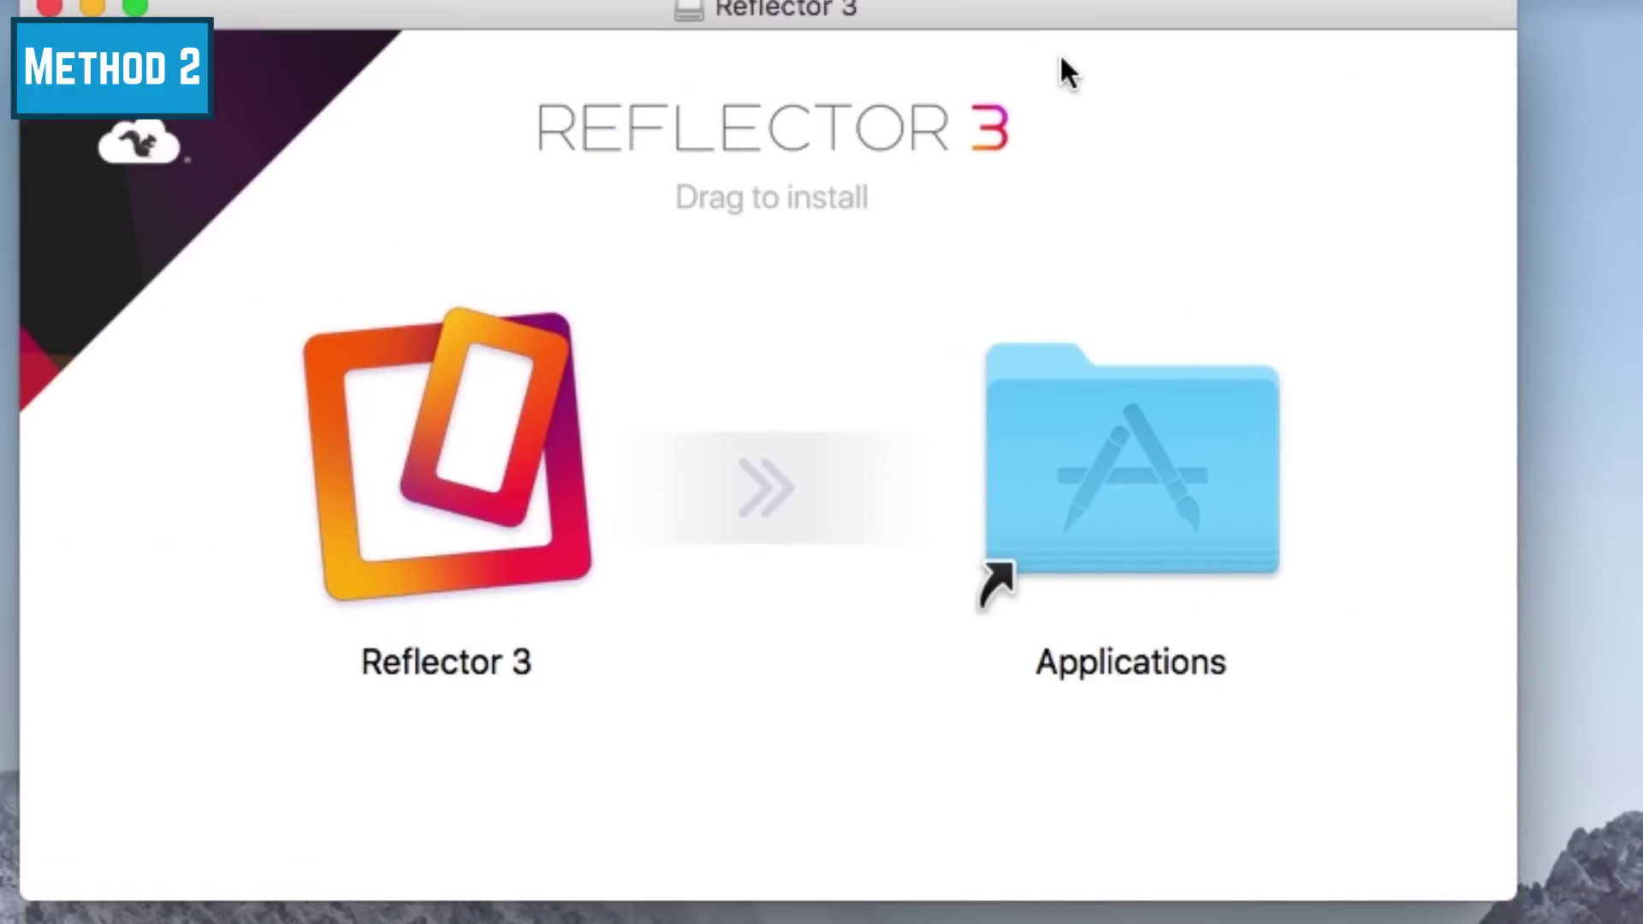
drag(466, 510, 1079, 505)
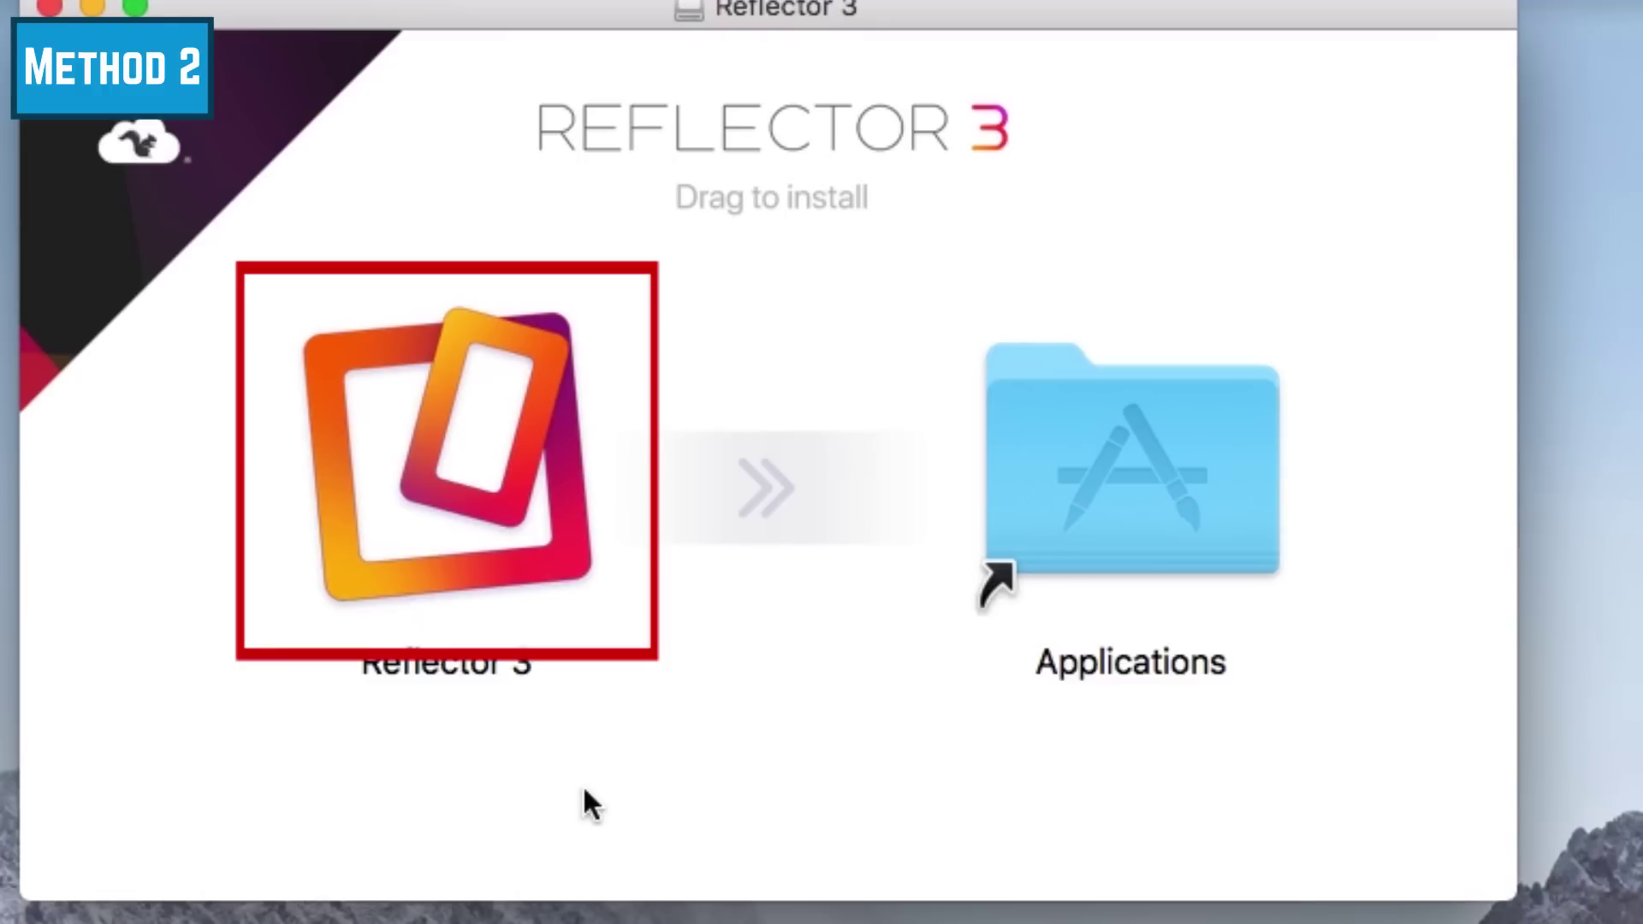
- Launch the Reflector 3 app from the mounted disk image
click(514, 548)
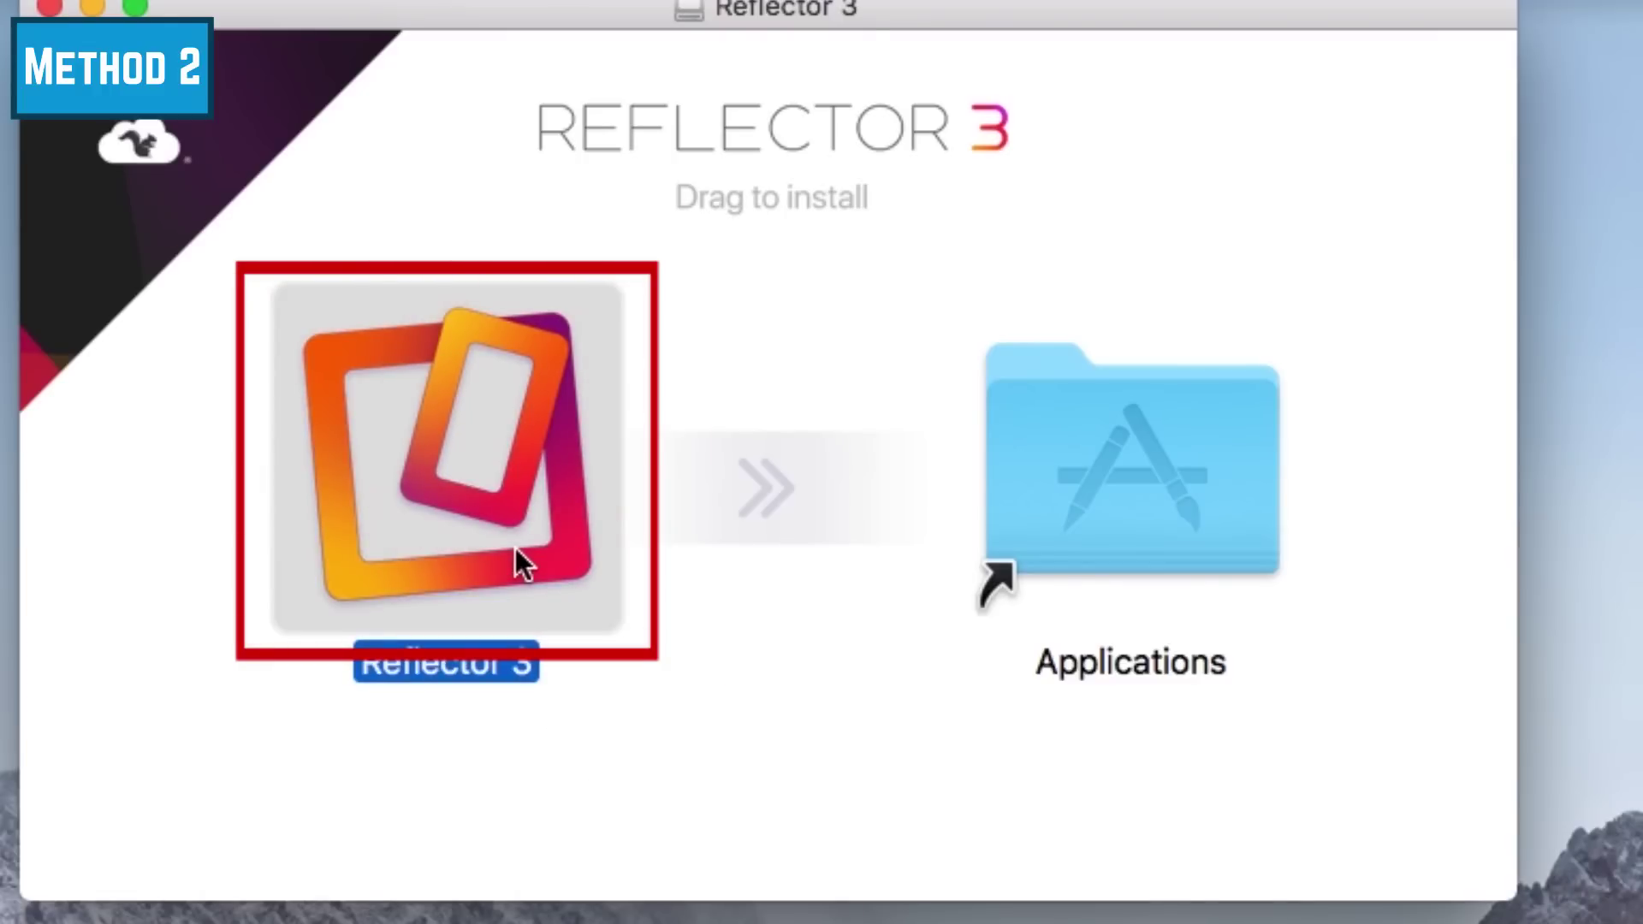